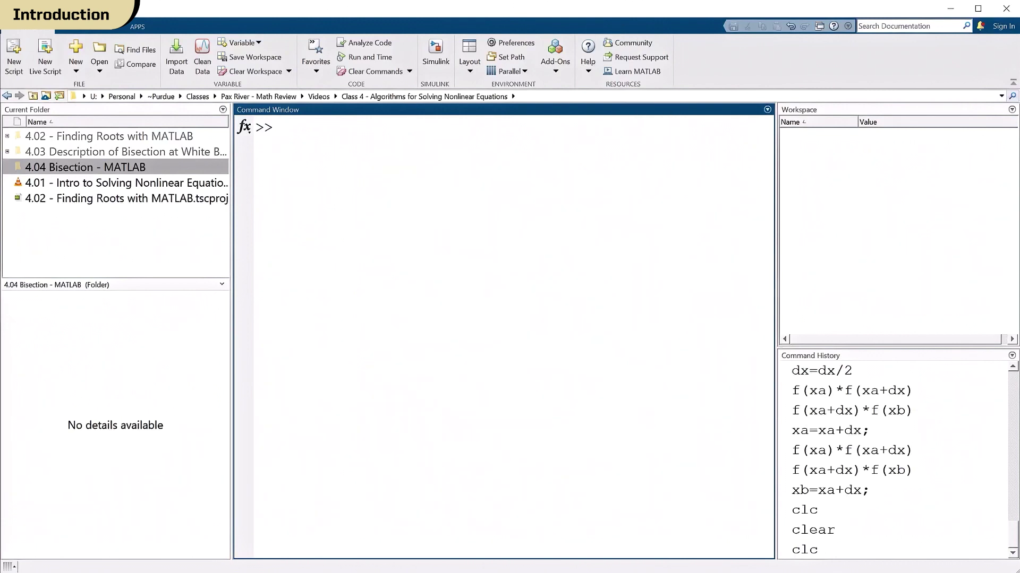
# - Define f as the quintic handle @(x) -0.0055*x.^5+0.11*x.^4-0.7*x.^3+1.8*x.^2-1.5*x-4
pyautogui.write('f=@')
pyautogui.hotkey('ctrl', 'v')
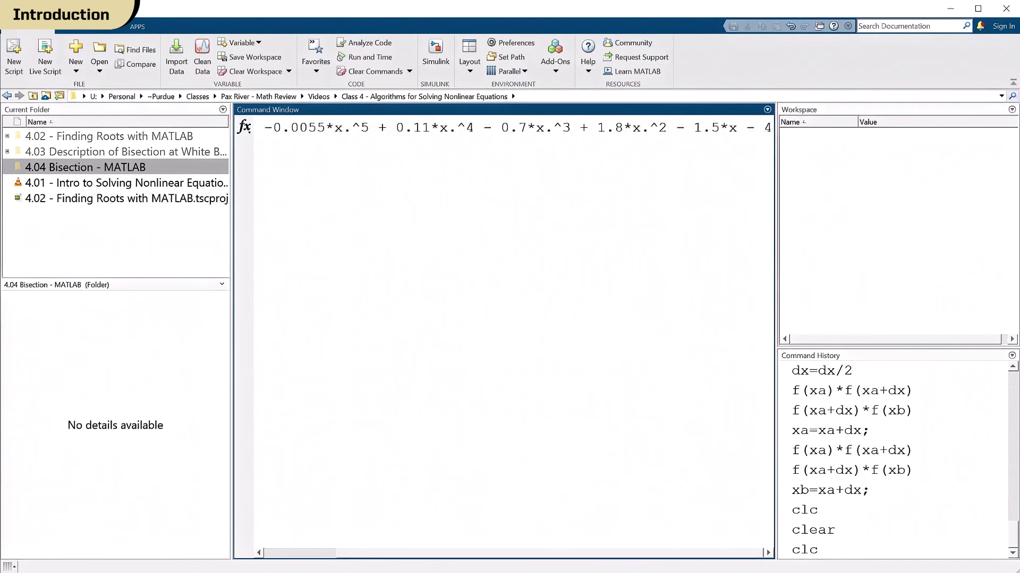
pyautogui.press('Return')
# - Plot f over [-2, 7] with a grid, then minimize Figure 1
pyautogui.write('f')
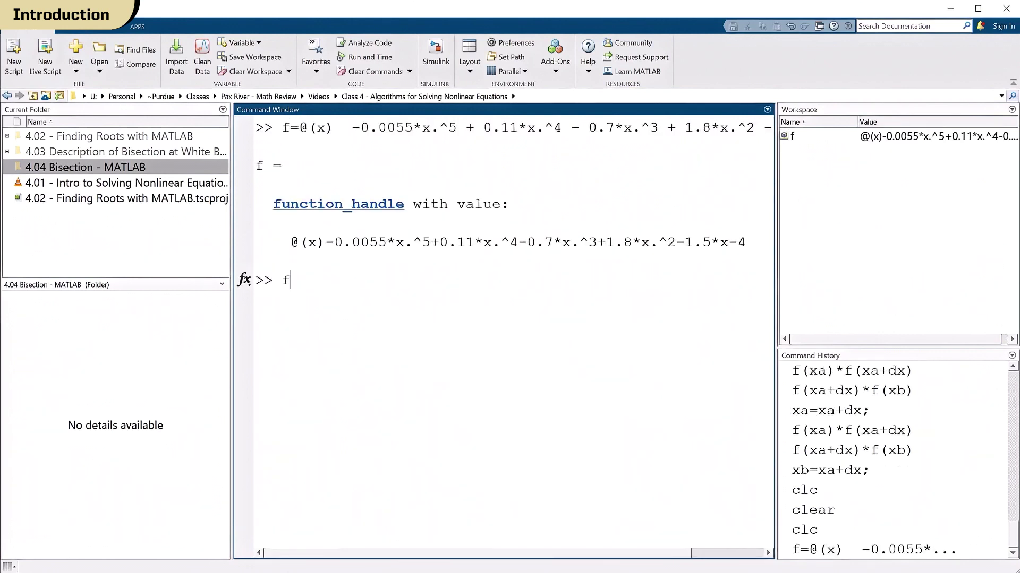
pyautogui.write('plot(f,[-2 7]);grid')
pyautogui.press('Return')
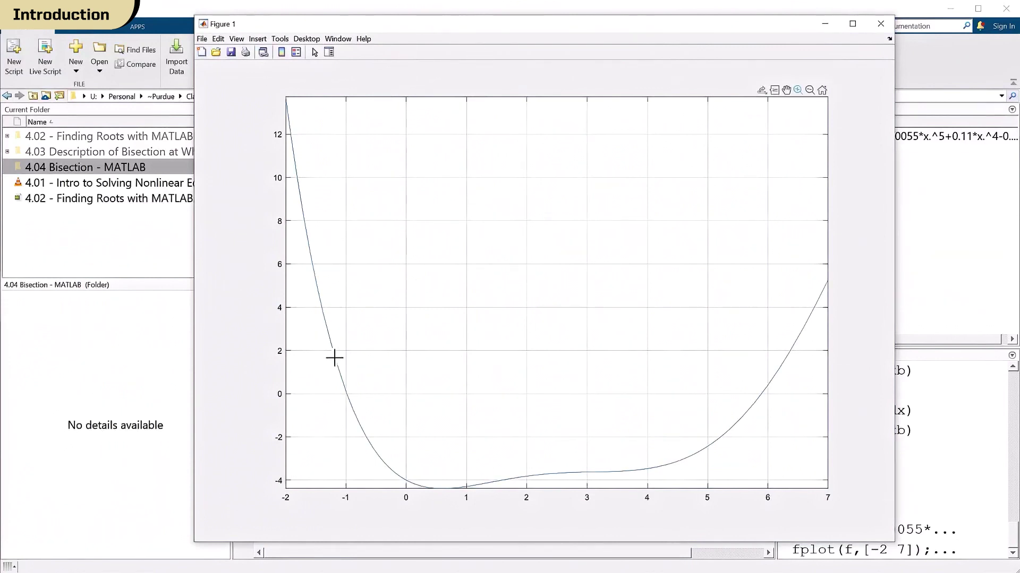
pyautogui.moveTo(342, 392)
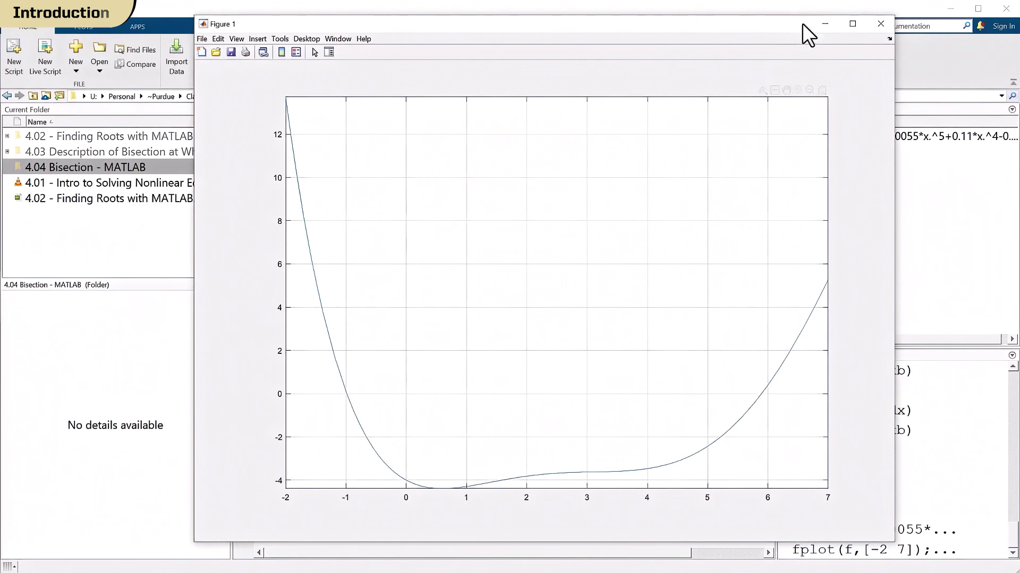
pyautogui.click(824, 25)
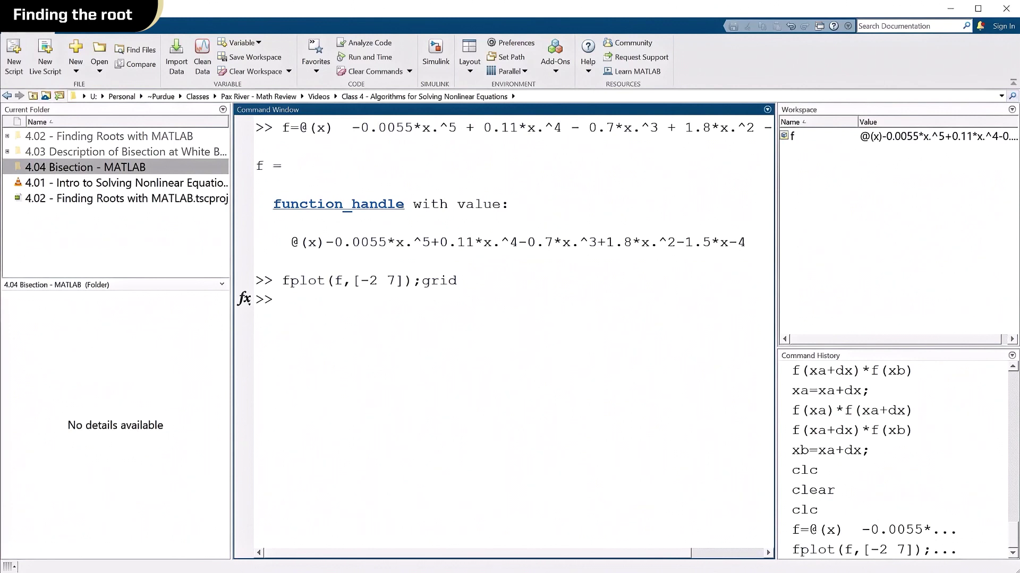
# - Set dx=1 and define x=0:dx:7, giving the values 0 through 7
pyautogui.write('dx')
pyautogui.write('=1')
pyautogui.write(';')
pyautogui.press('Return')
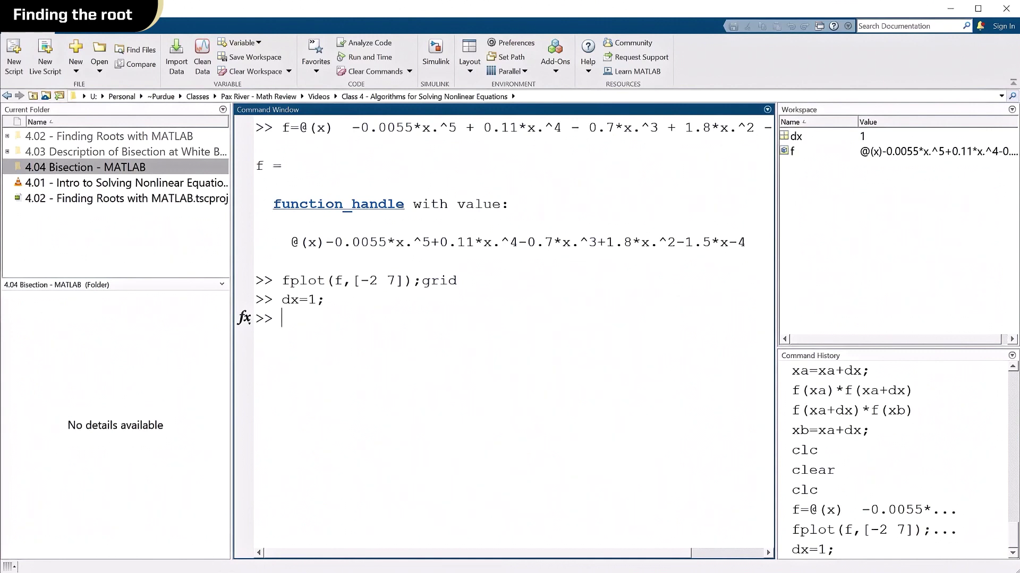
pyautogui.write('x=')
pyautogui.write('0:dx')
pyautogui.write(':')
pyautogui.write('7')
pyautogui.press('Return')
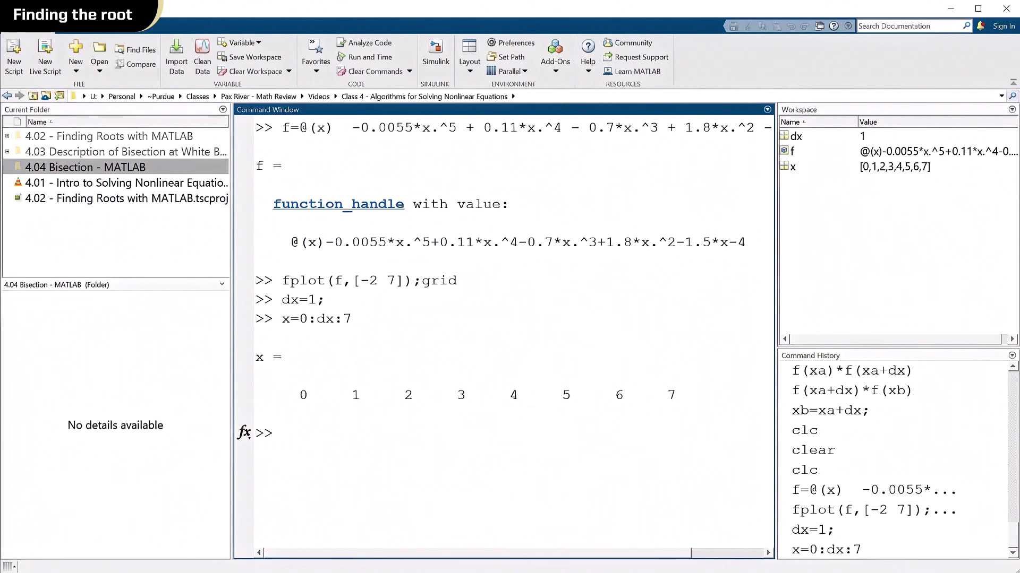
pyautogui.press('Up')
pyautogui.press('Up')
pyautogui.press('BackSpace')
pyautogui.press('BackSpace')
pyautogui.press('BackSpace')
pyautogui.press('BackSpace')
# - Evaluate f(x) over 0–7 and compute f(5)*f(6) = -0.9555
pyautogui.write('f(x')
pyautogui.write(')')
pyautogui.press('Return')
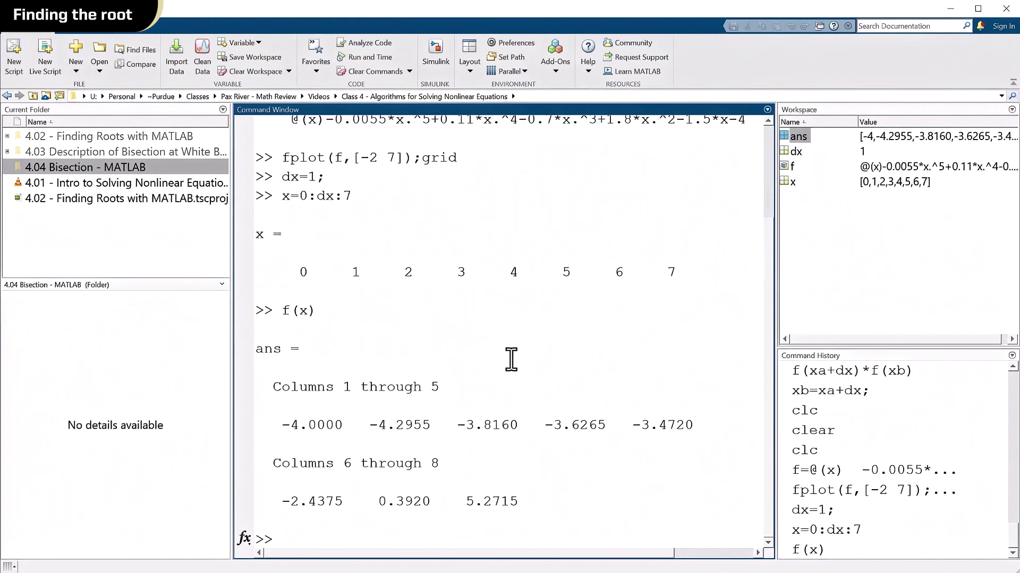
pyautogui.write('f')
pyautogui.write('(5)*')
pyautogui.write('f(6)')
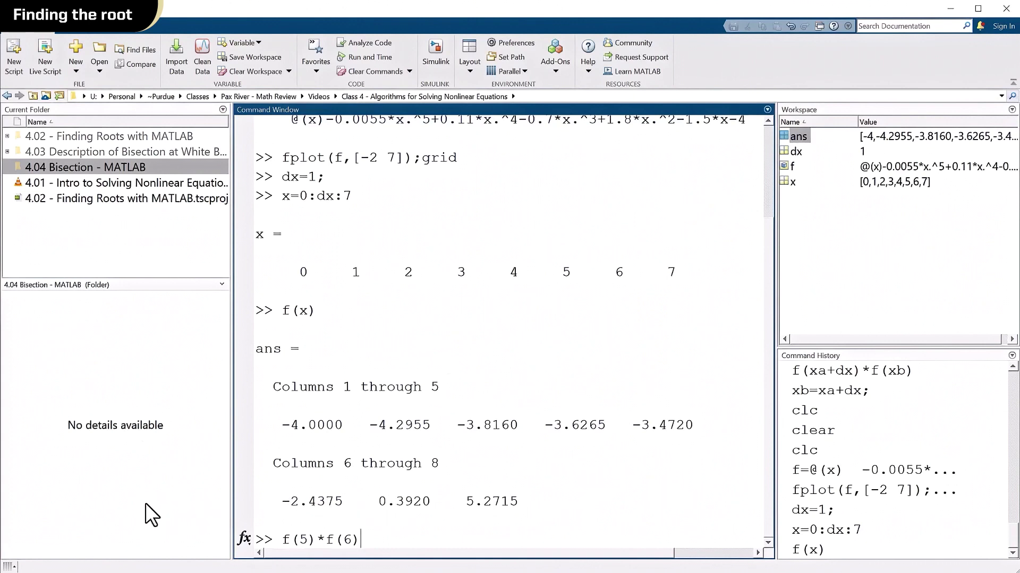
pyautogui.press('Return')
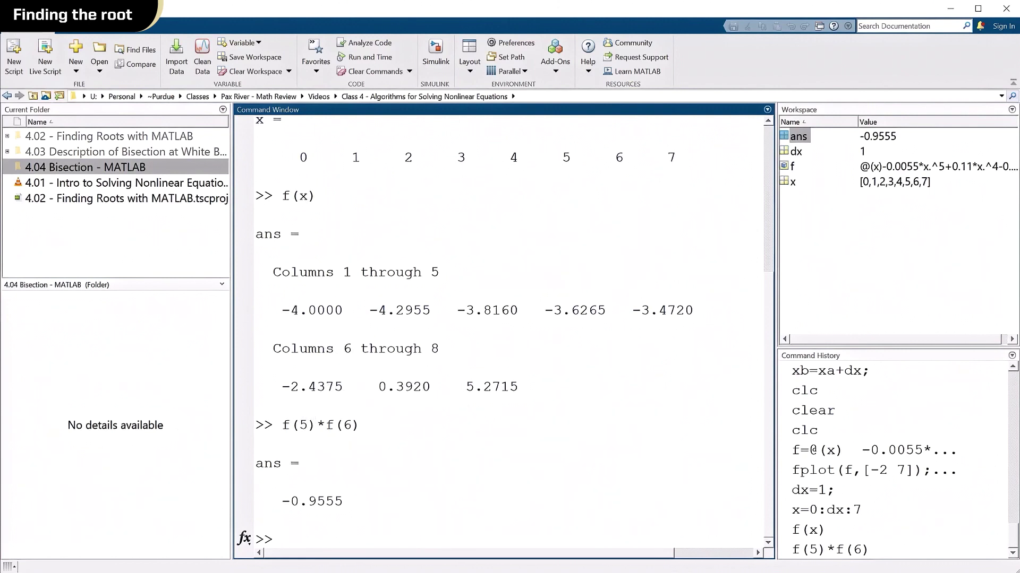
pyautogui.write('clc')
# - Run clc and delete the ans variable from the Workspace, confirming the deletion
pyautogui.press('Return')
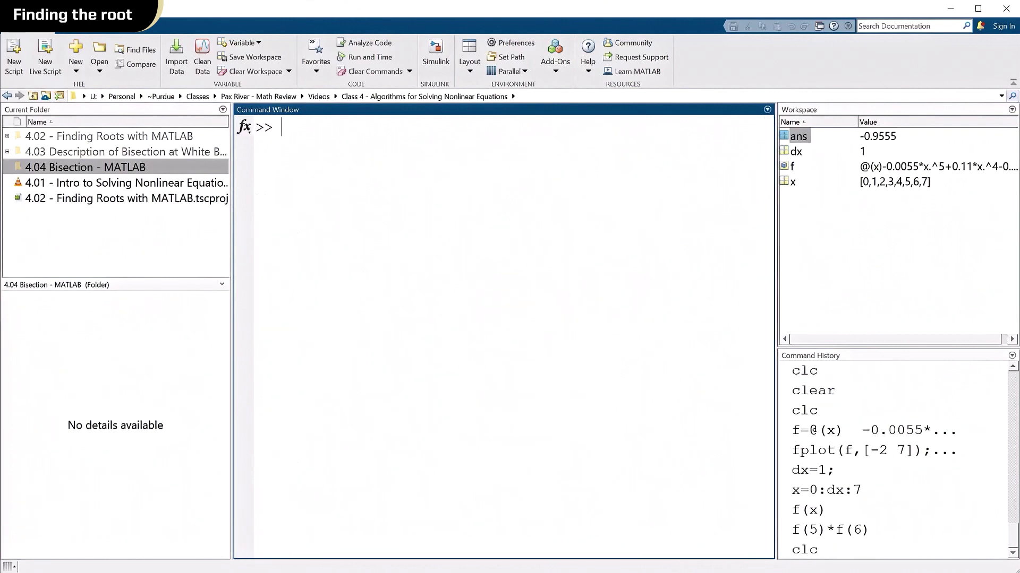
pyautogui.click(866, 137)
pyautogui.rightClick(866, 137)
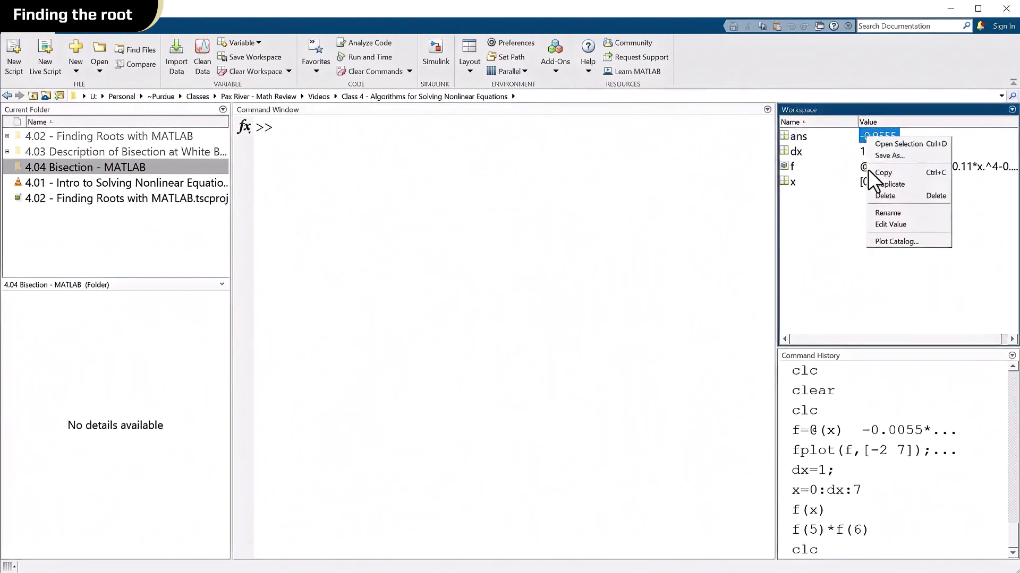
pyautogui.click(874, 196)
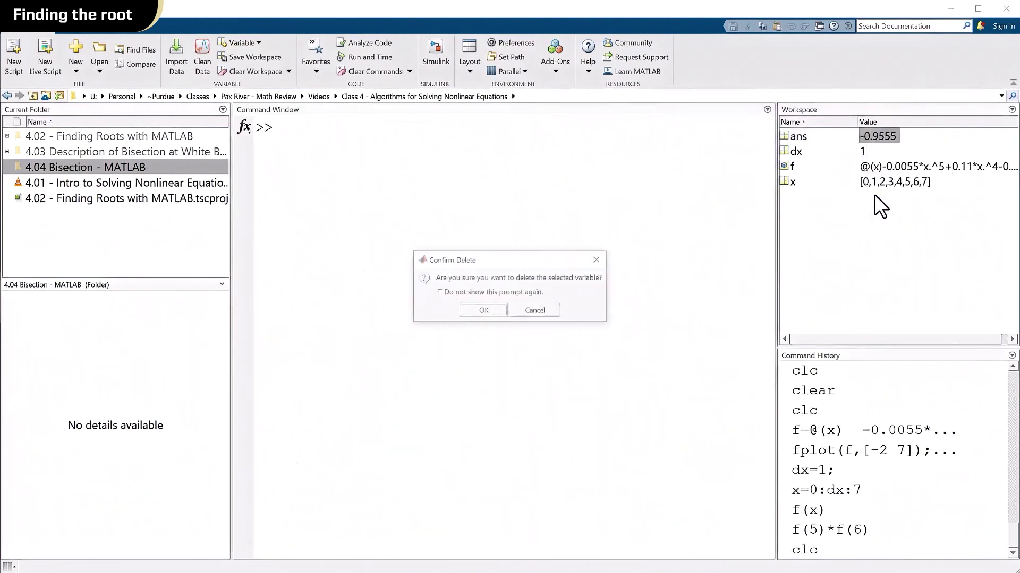
pyautogui.click(485, 309)
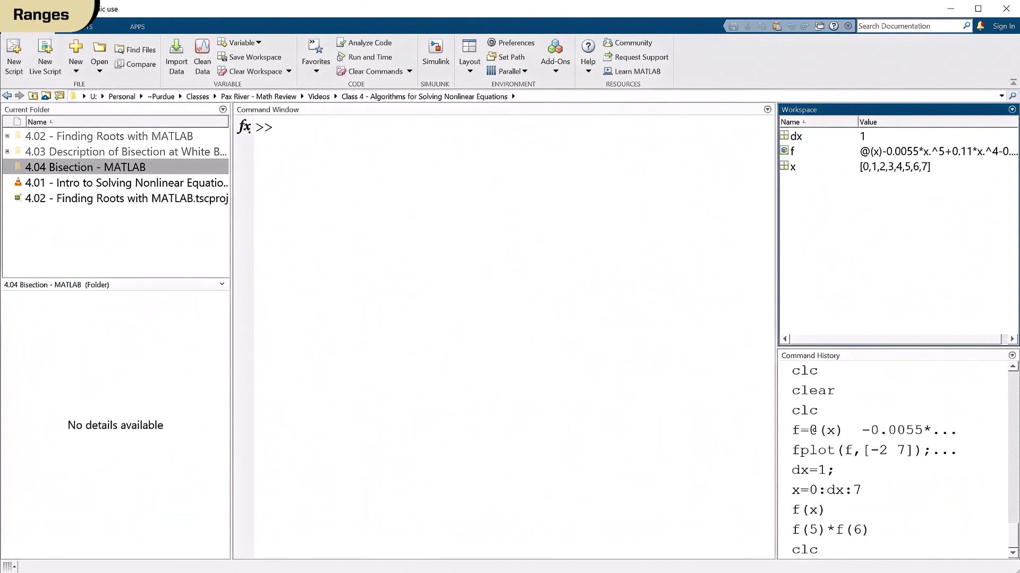
# - Set bracket endpoints xa=5 and xb=6, then halve dx to 0.5
pyautogui.click(281, 129)
pyautogui.write('x')
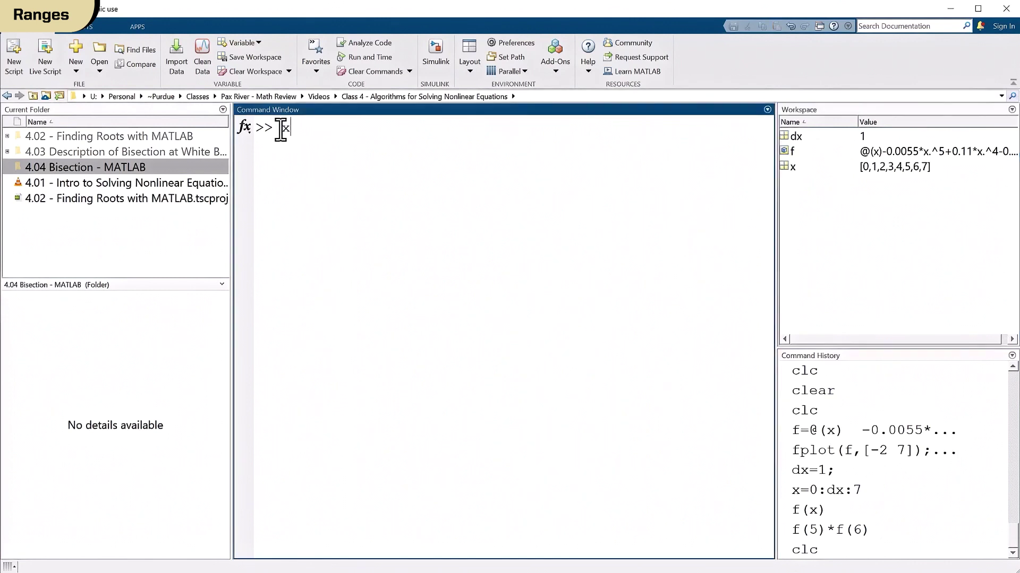
pyautogui.write('a=5;xb=6')
pyautogui.write(';')
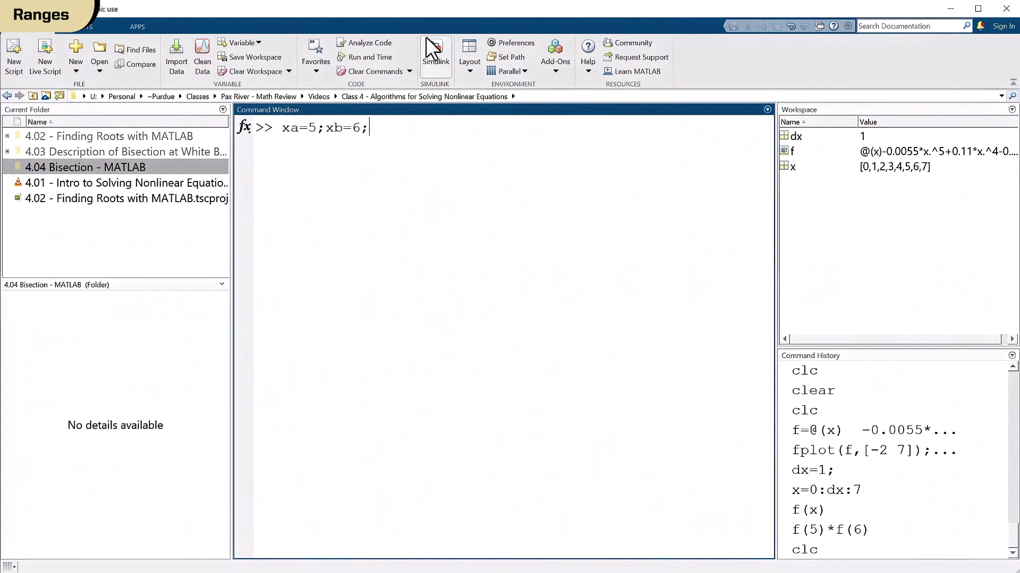
pyautogui.press('Return')
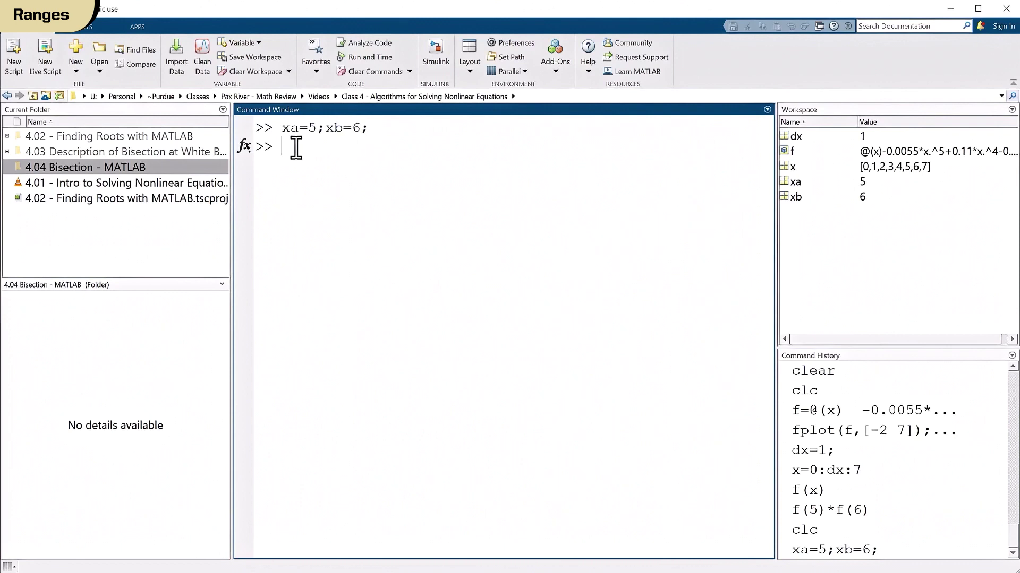
pyautogui.write('dx')
pyautogui.write('=dx/2')
pyautogui.write(';')
pyautogui.press('Return')
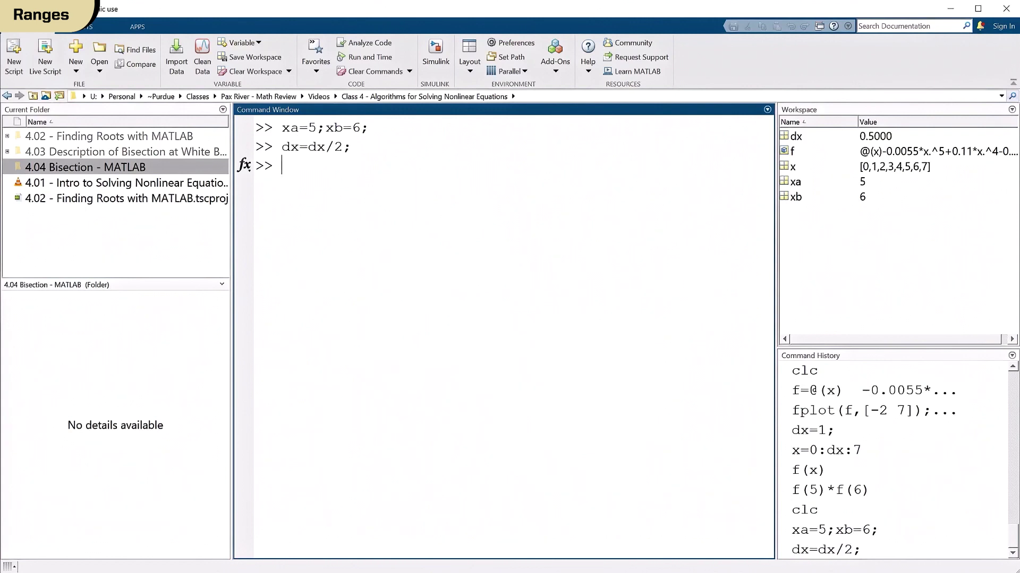
pyautogui.write('f(x')
pyautogui.write('a')
# - Sign-check both halves of 5–6, raise xa to 5.5, and halve dx to 0.25
pyautogui.write(')*f(xa')
pyautogui.write('+dx)')
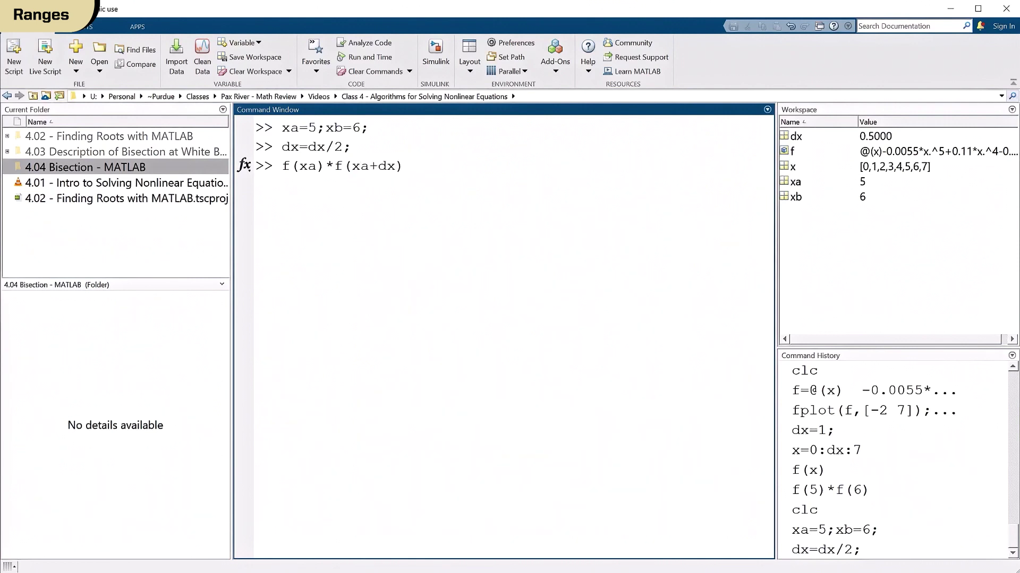
pyautogui.press('Return')
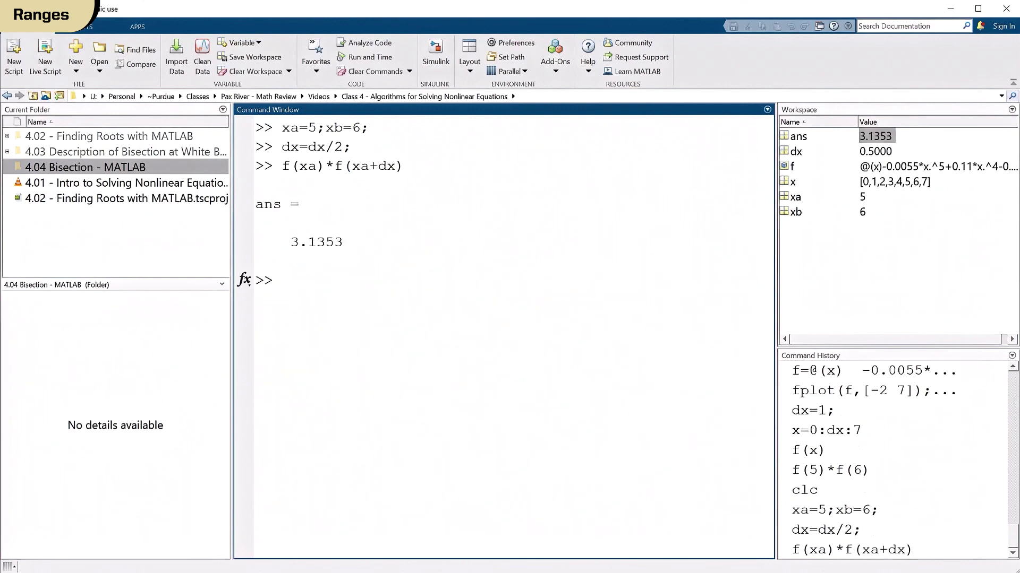
pyautogui.press('Up')
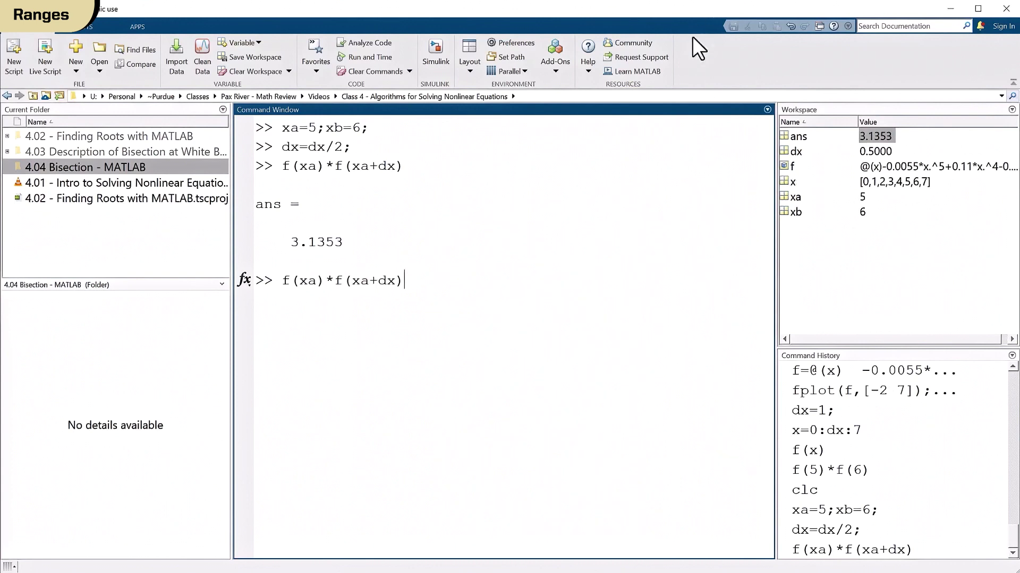
pyautogui.moveTo(335, 282); pyautogui.dragTo(282, 281)
pyautogui.press('BackSpace')
pyautogui.write('*')
pyautogui.write('f(')
pyautogui.write('xb)')
pyautogui.press('Return')
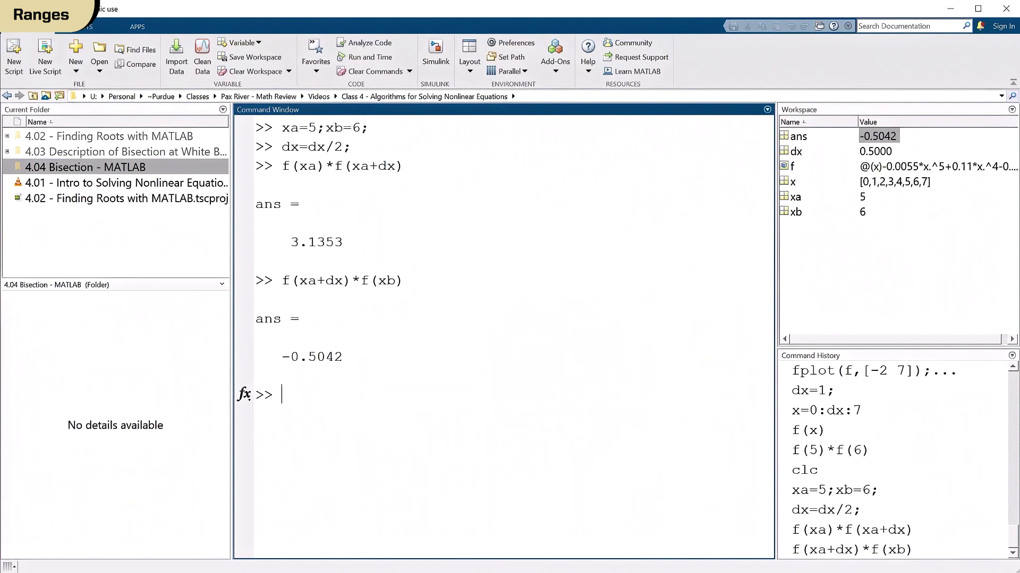
pyautogui.write('xa')
pyautogui.write('=xa+d')
pyautogui.write('x;')
pyautogui.press('Return')
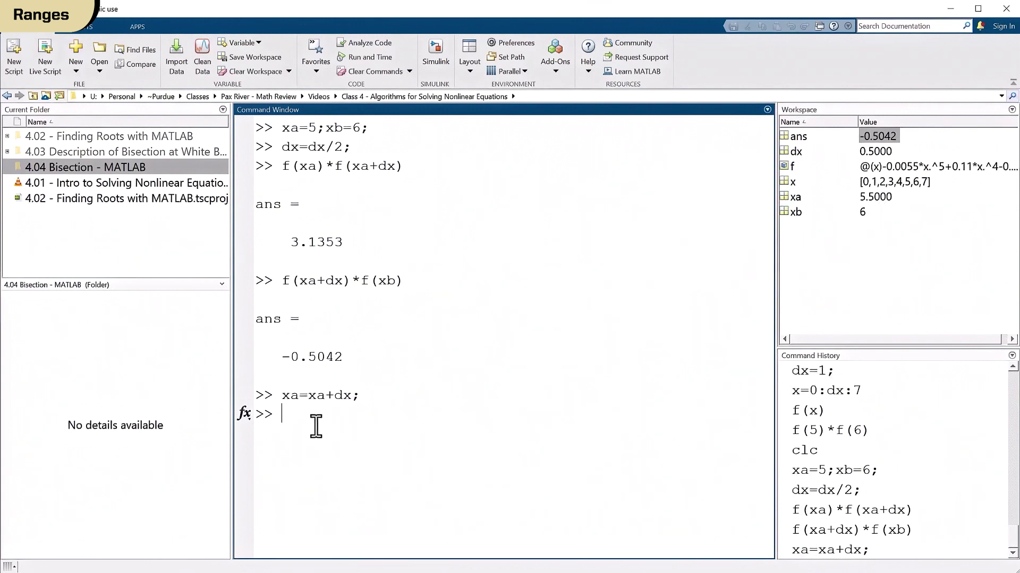
pyautogui.write('dx=dx/2;')
pyautogui.press('Return')
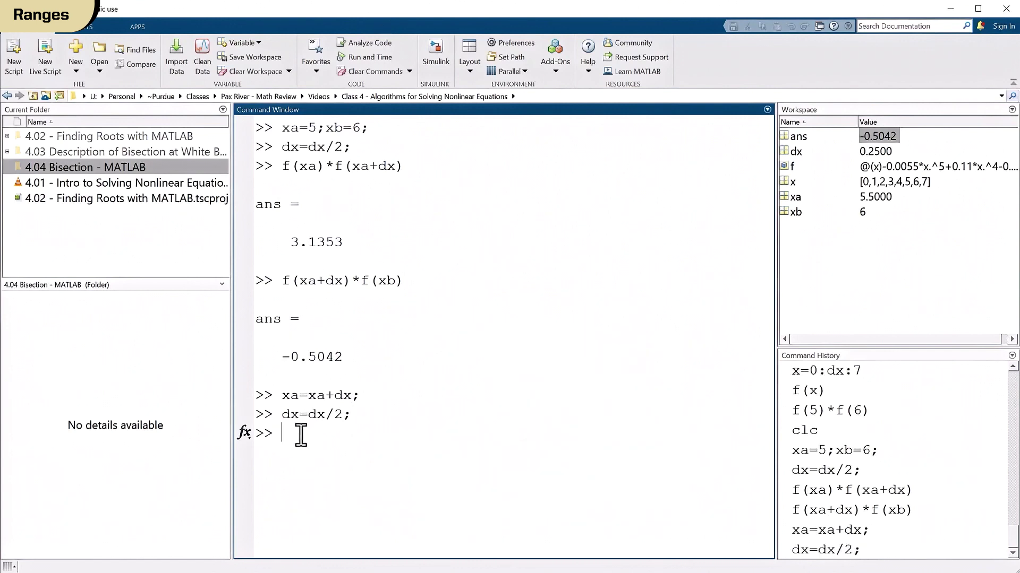
# - Rerun both half sign checks from history and raise xa to 5.75
pyautogui.write('f')
pyautogui.write('(xa')
pyautogui.press('Up')
pyautogui.press('Up')
pyautogui.press('Return')
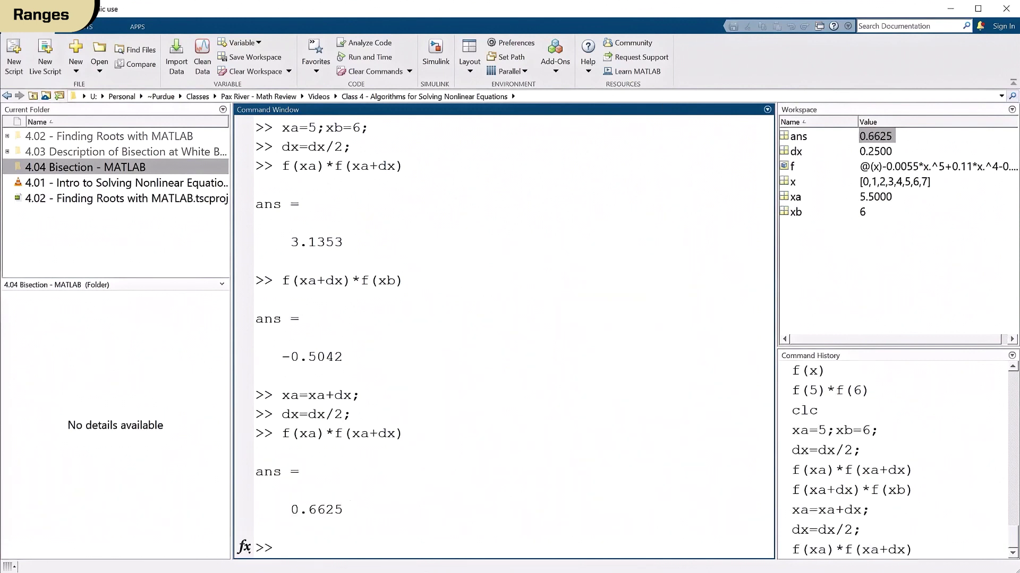
pyautogui.write('f(xa')
pyautogui.write('+')
pyautogui.press('Up')
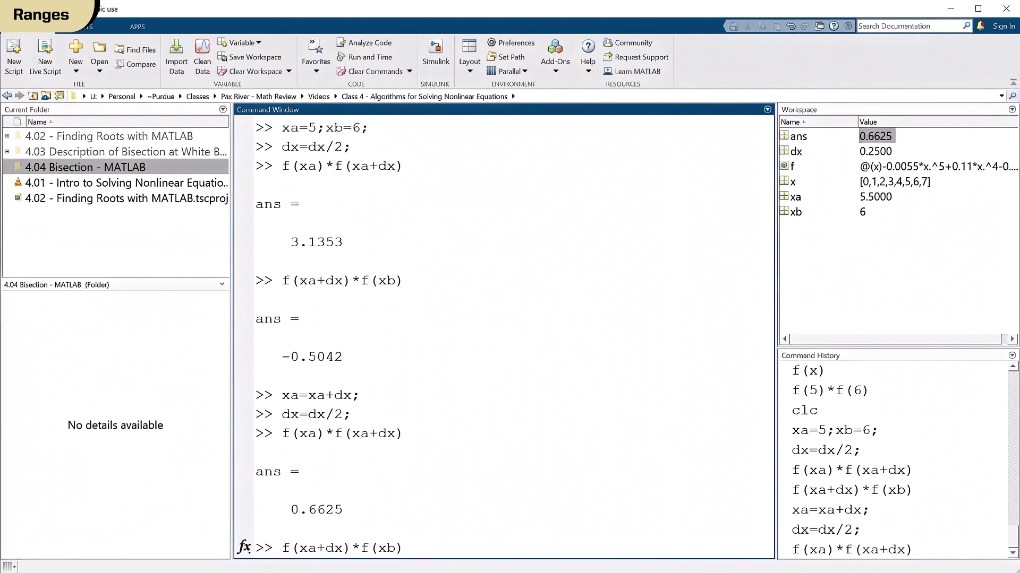
pyautogui.press('Return')
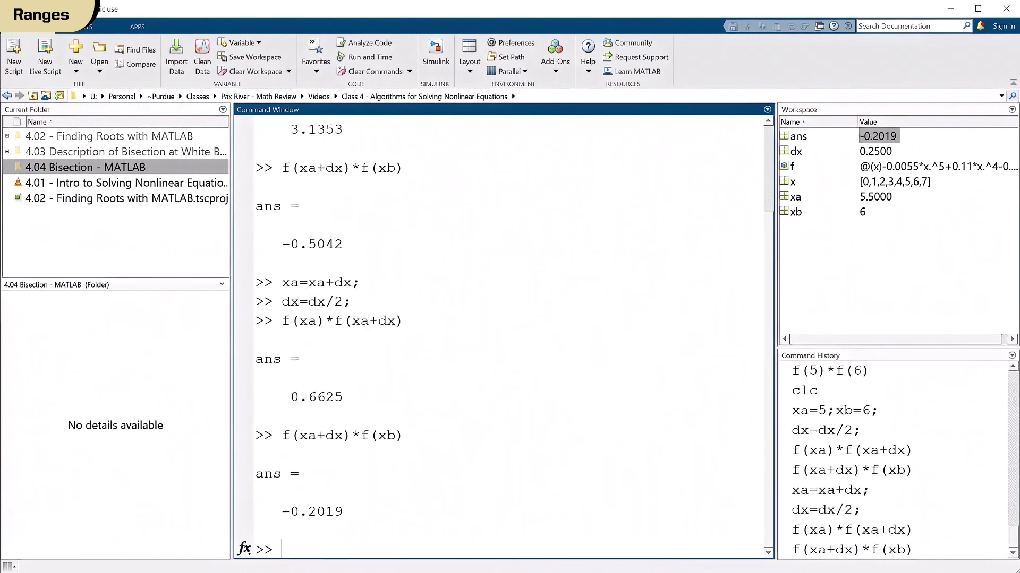
pyautogui.write('x')
pyautogui.write('a=xa+dx;')
pyautogui.press('Return')
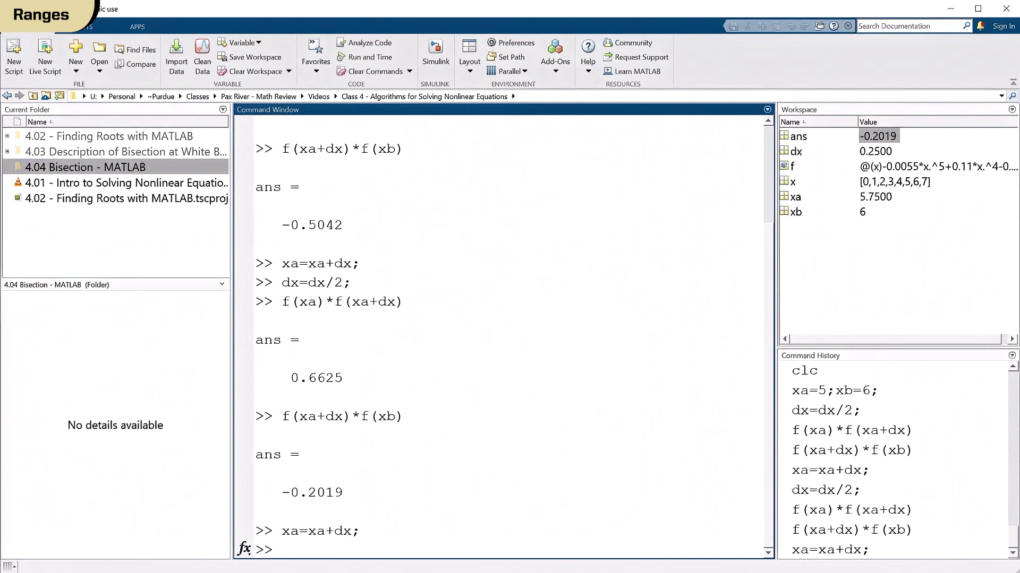
pyautogui.write('dx=dx/2;')
# - Halve dx to 0.125, run f(xa)*f(xa+dx), and raise xa to 5.875
pyautogui.press('Return')
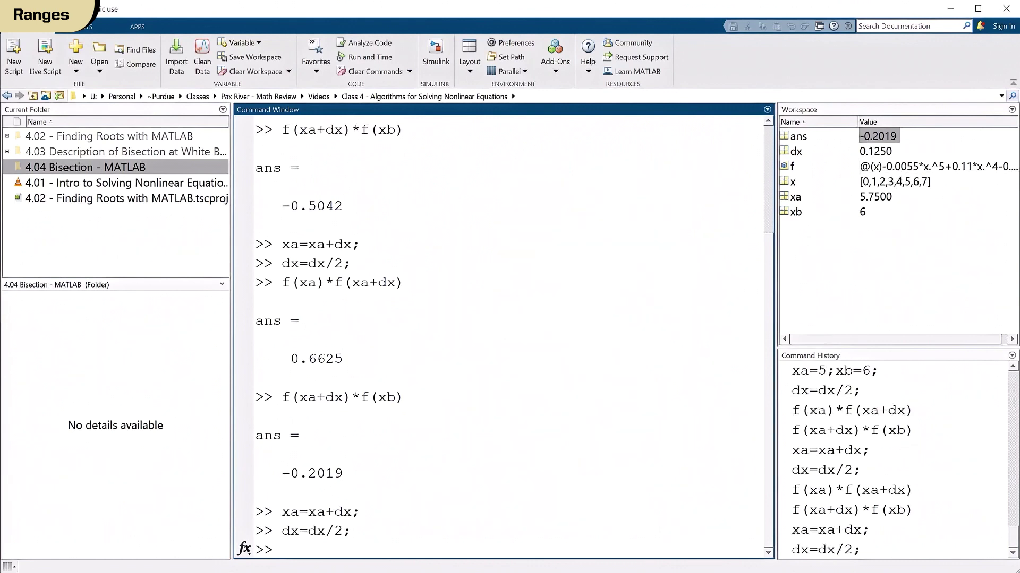
pyautogui.write('f')
pyautogui.write('a')
pyautogui.press('BackSpace')
pyautogui.write('(')
pyautogui.write('xa)*f(xa+dx)')
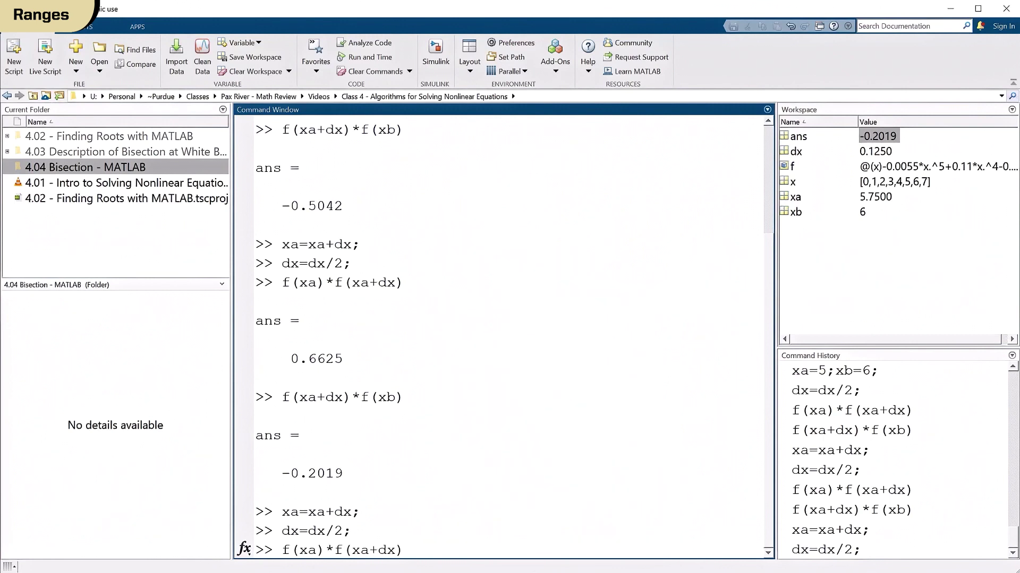
pyautogui.press('Return')
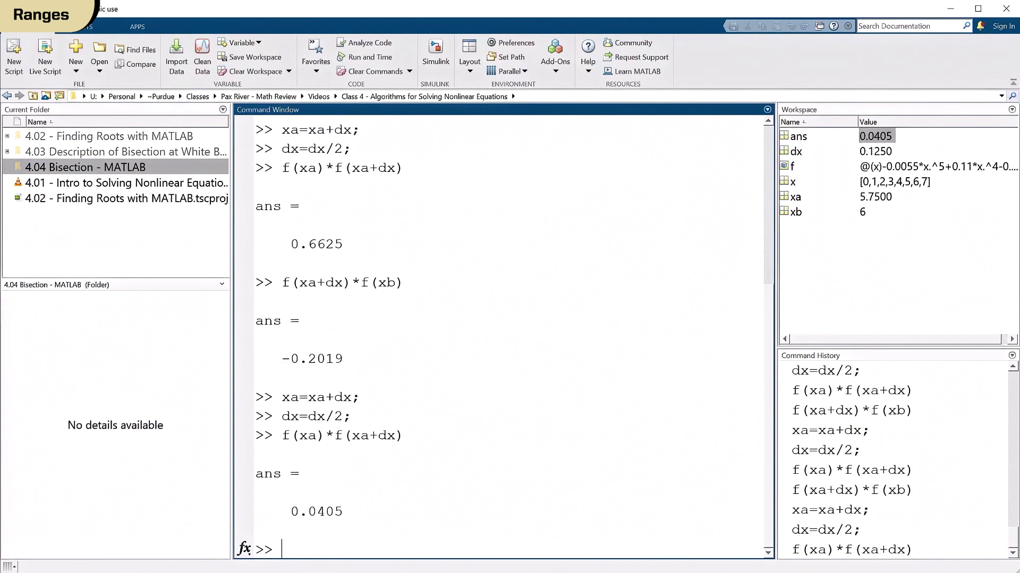
pyautogui.write('xa=xa')
pyautogui.write('+dx;')
pyautogui.press('Return')
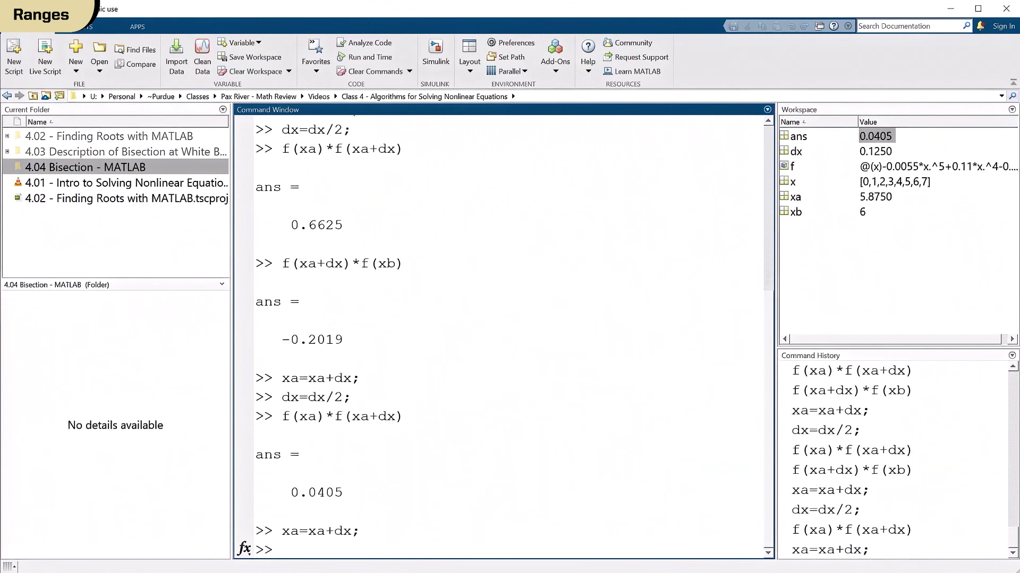
# - Halve dx to 0.0625 and clear the Command Window with clc
pyautogui.write('dx=dx/2;')
pyautogui.press('Return')
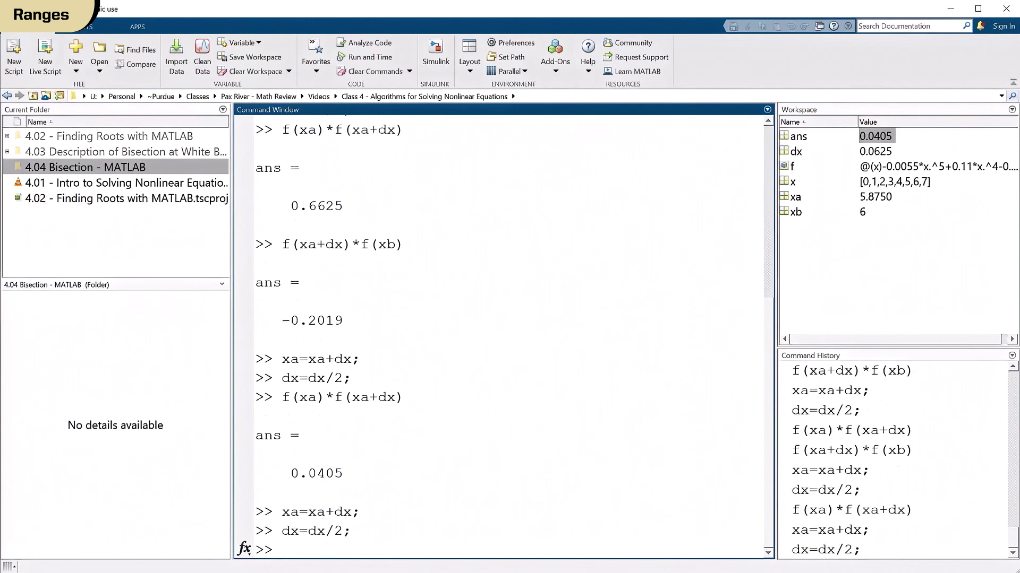
pyautogui.write('clc')
pyautogui.press('Return')
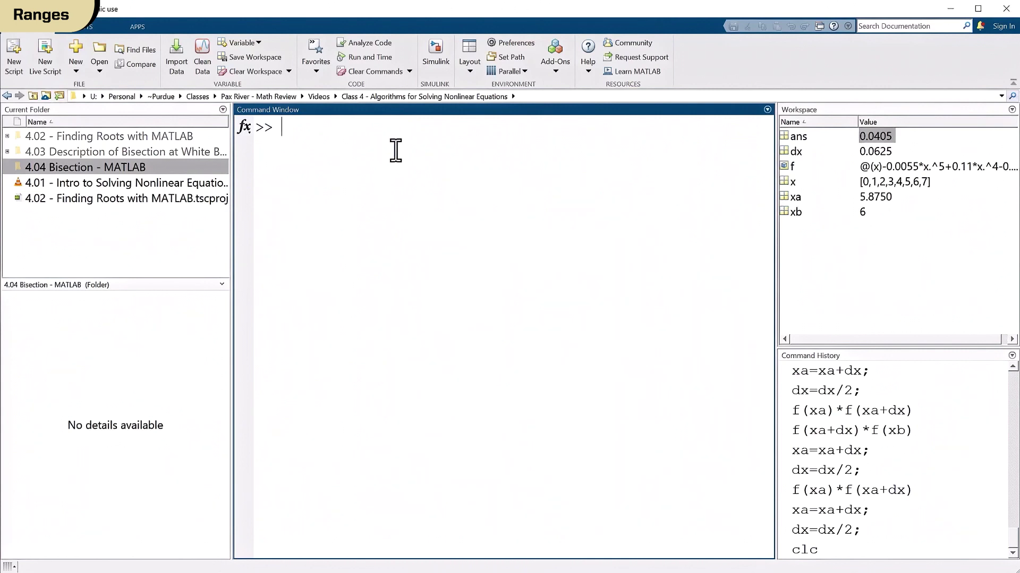
# - Sign-check both halves of 5.875–6 and run xb=xb-dx to lower xb to 5.9375
pyautogui.write('f(xa')
pyautogui.write(')*f(xa+dx)')
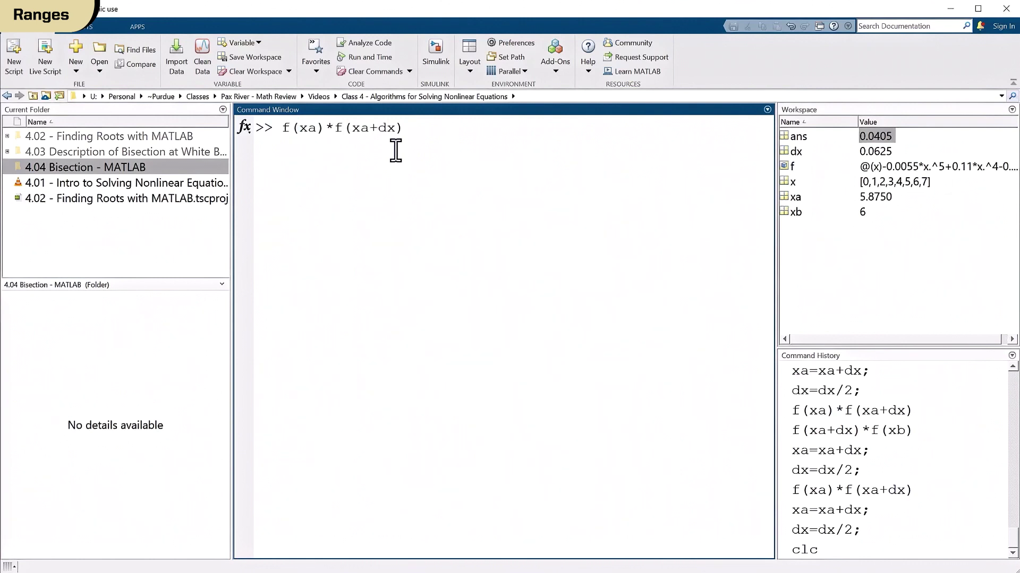
pyautogui.press('Return')
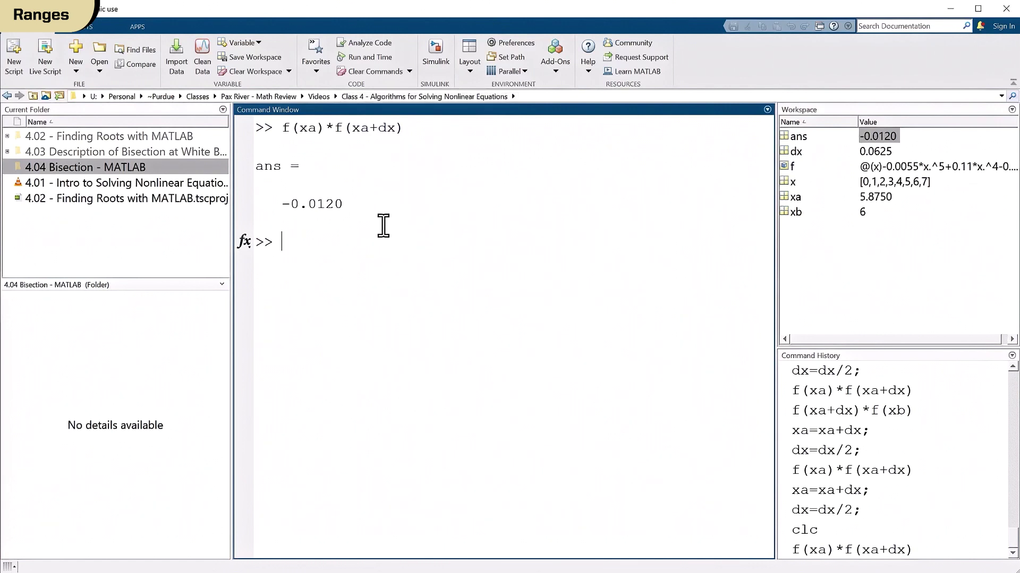
pyautogui.write('f')
pyautogui.write('(xa')
pyautogui.write('+')
pyautogui.press('Up')
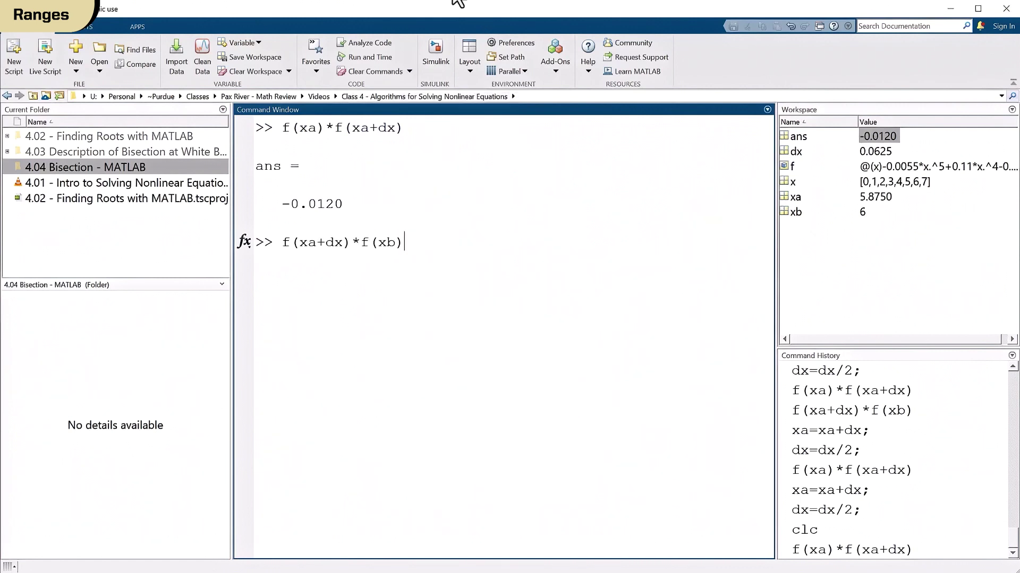
pyautogui.press('Return')
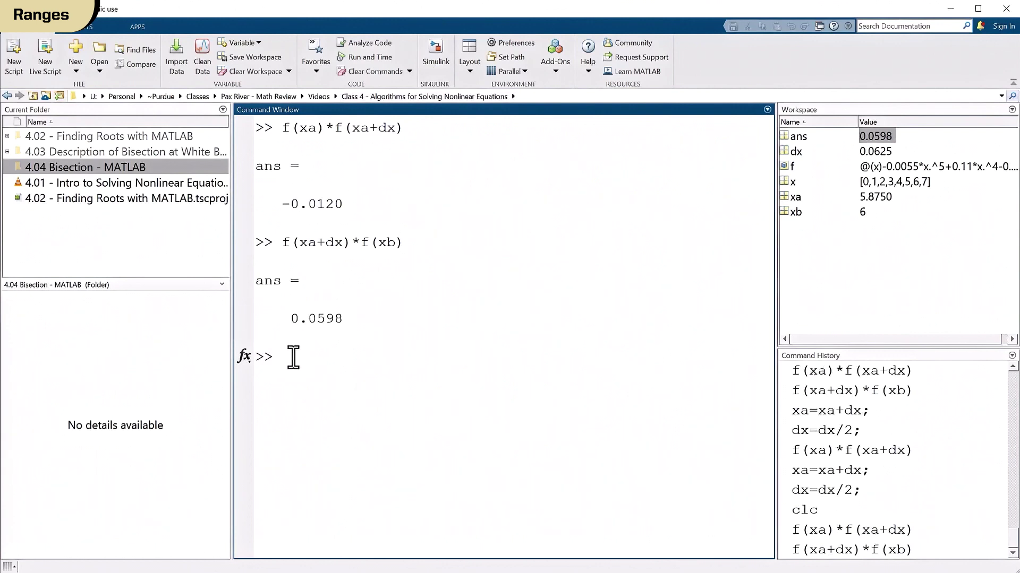
pyautogui.write('bxb')
pyautogui.write('=')
pyautogui.write('xb')
pyautogui.write('-dx;')
pyautogui.press('Return')
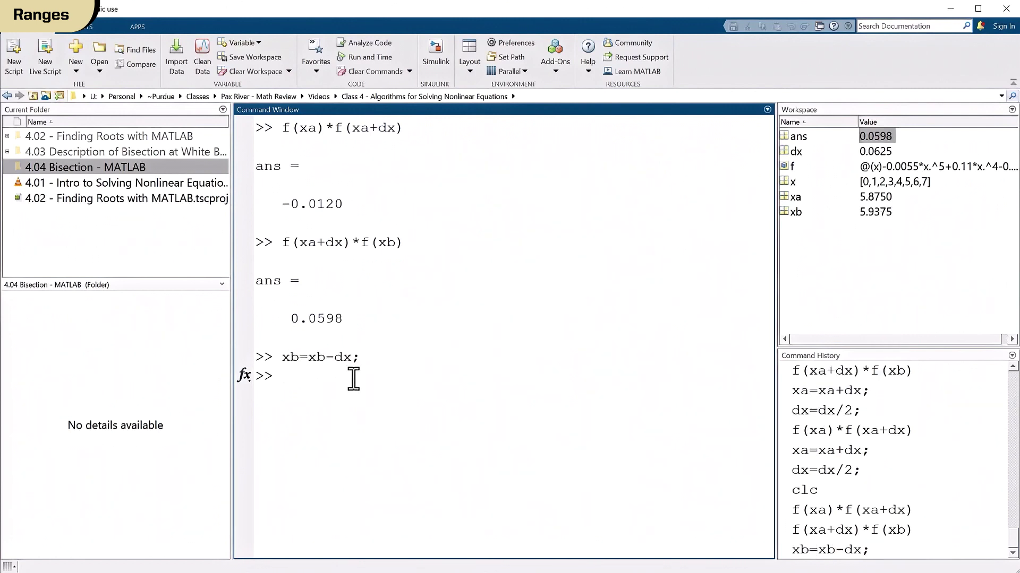
# - Halve dx to 0.0313 and rerun the lower-half sign check, giving -0.0028
pyautogui.write('dx')
pyautogui.write('=dx/2;')
pyautogui.press('Return')
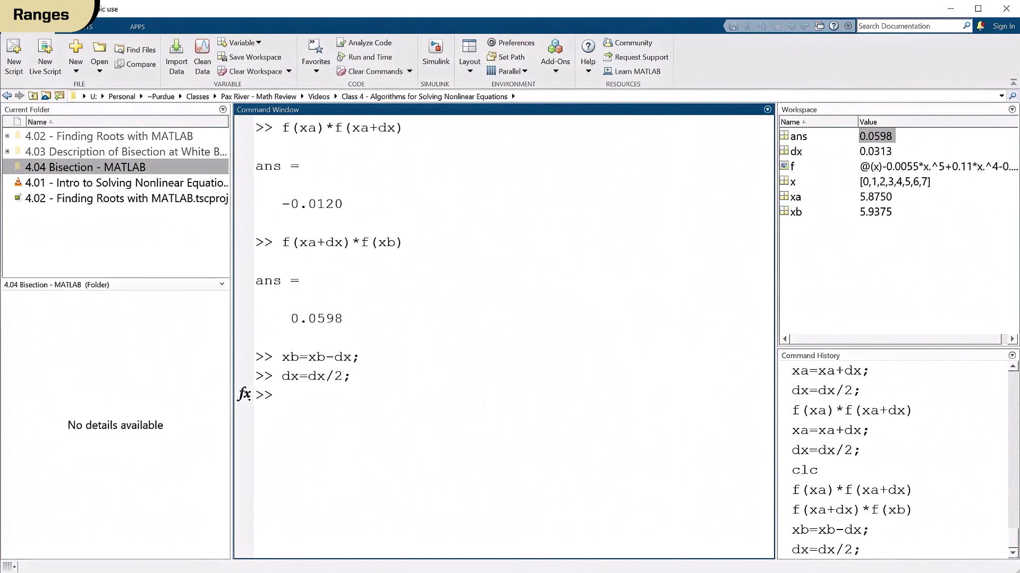
pyautogui.write('f(xa')
pyautogui.press('Up')
pyautogui.press('Up')
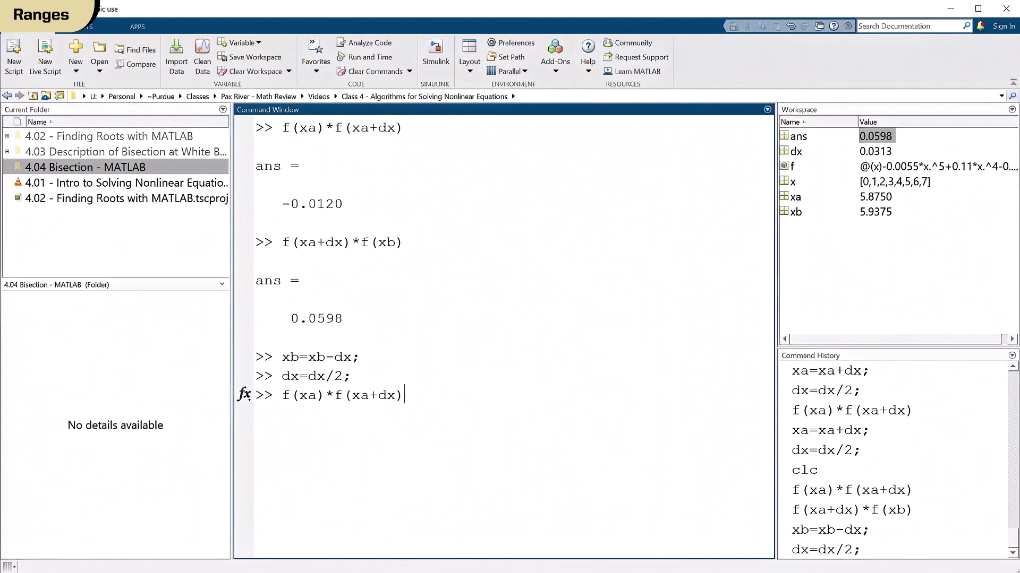
pyautogui.press('Return')
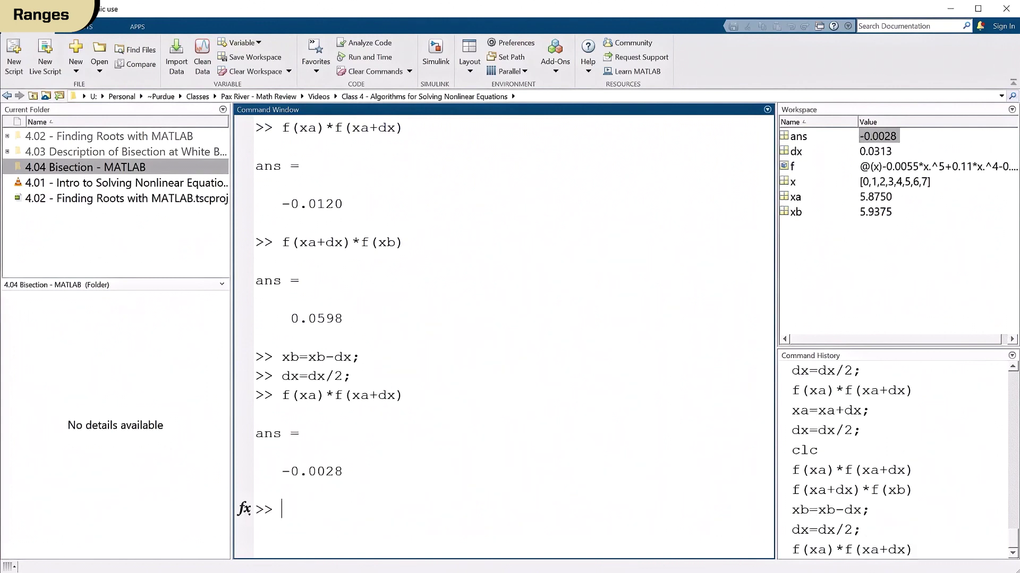
# - Recall earlier commands to lower xb to 5.9063 and halve dx to 0.0156
pyautogui.press('Up')
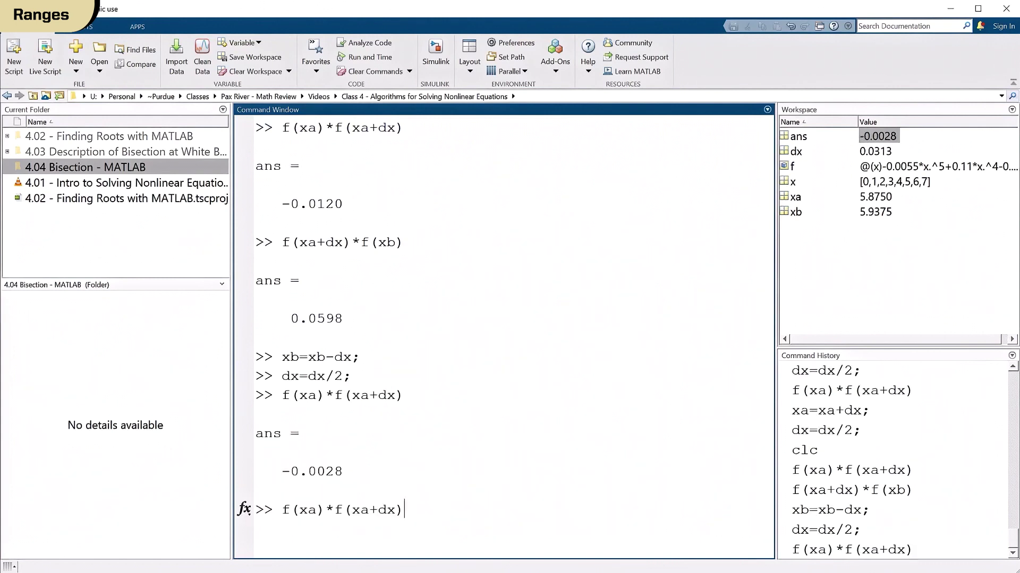
pyautogui.press('Up')
pyautogui.press('Up')
pyautogui.press('Return')
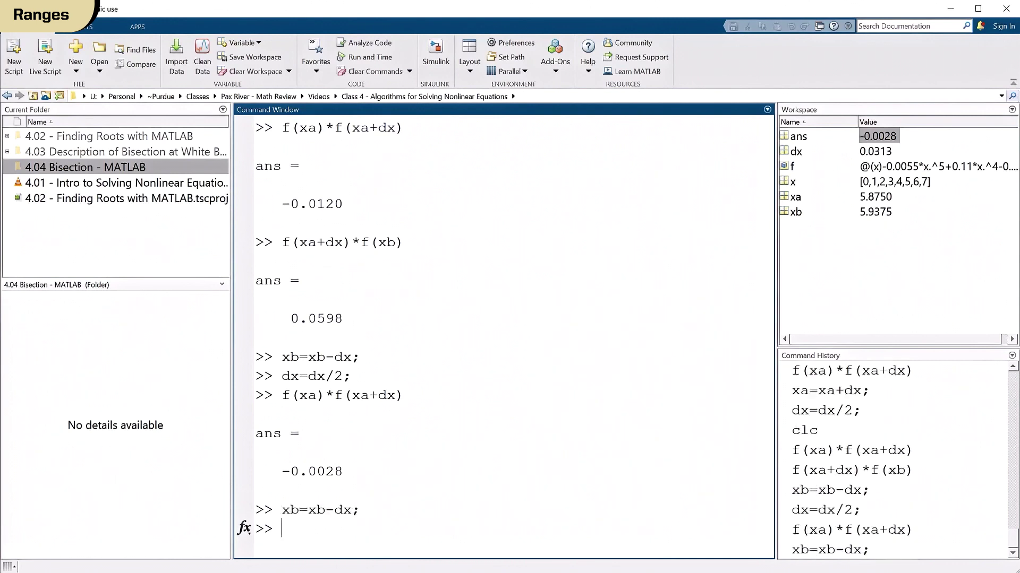
pyautogui.write('d')
pyautogui.press('Up')
pyautogui.press('Return')
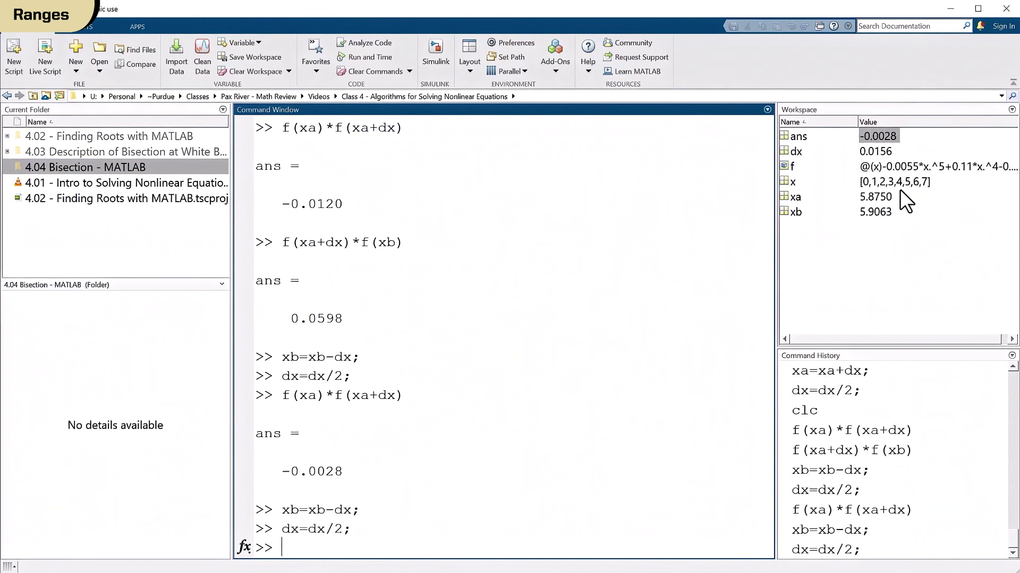